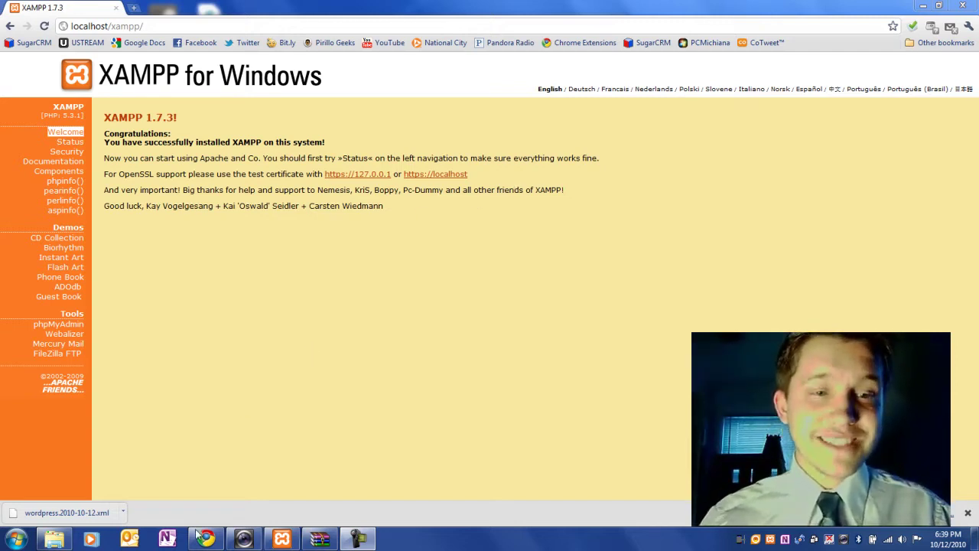
Open the C:\xampp\htdocs folder from the taskbar Explorer icon.
click(54, 539)
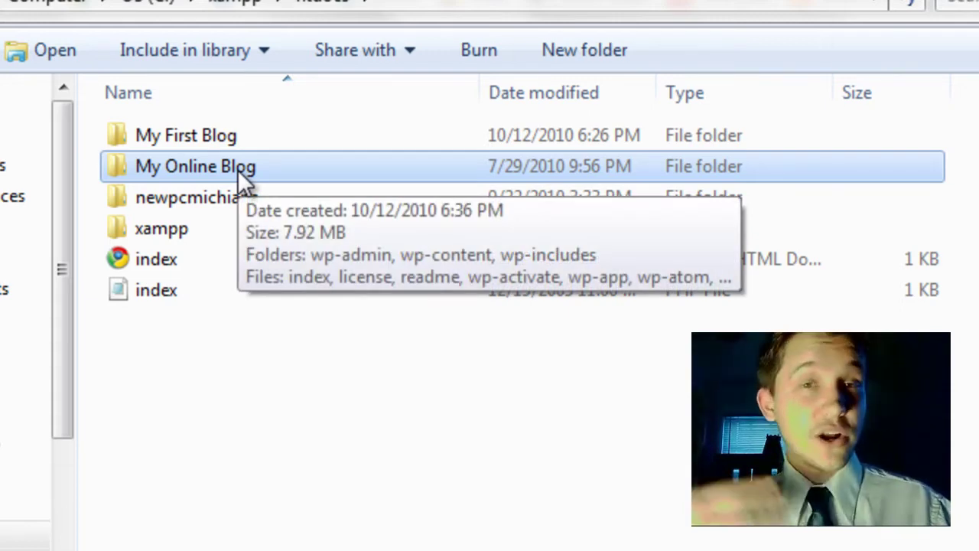
Select the My First Blog folder, then return to Chrome's XAMPP welcome page.
click(180, 136)
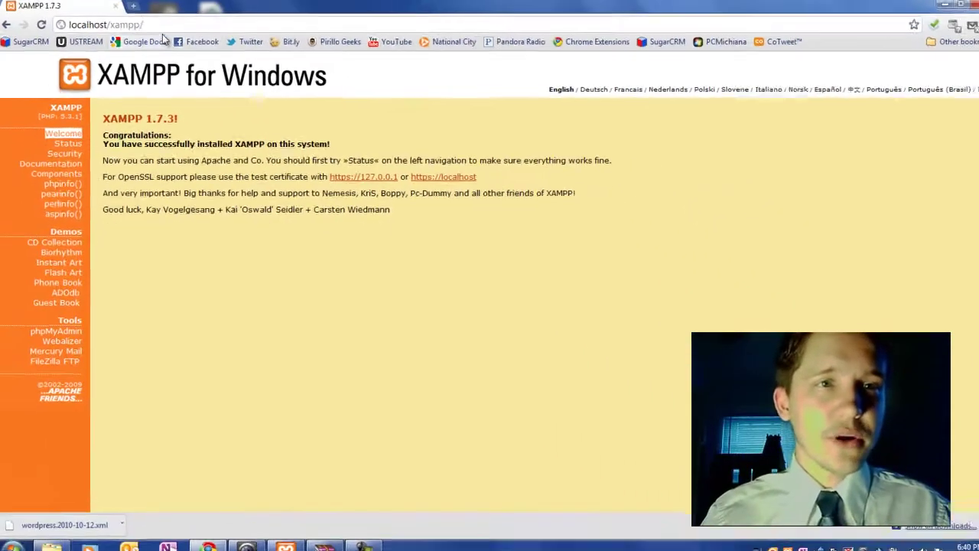
Load the My First Blog admin dashboard at localhost/my first blog/wp-admin.
drag(156, 29, 107, 28)
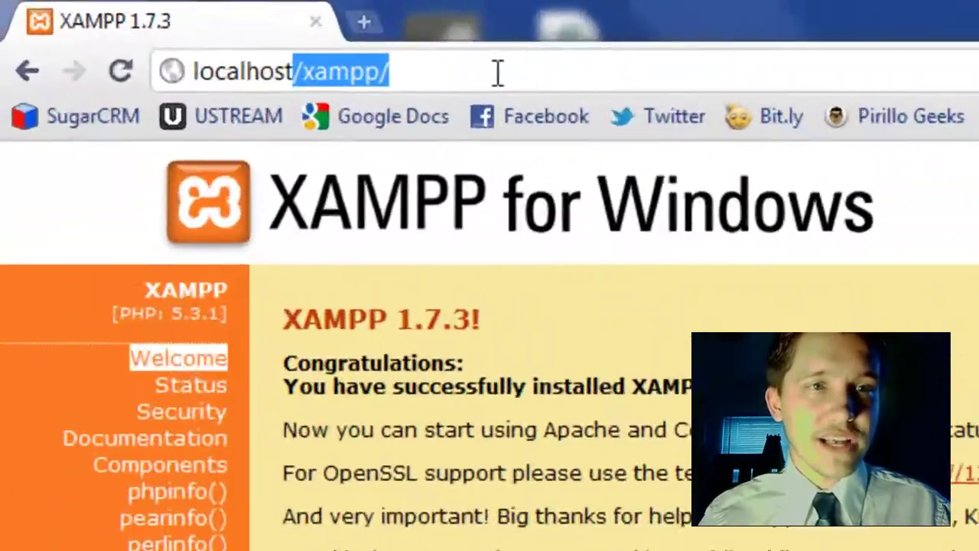
text(/my first )
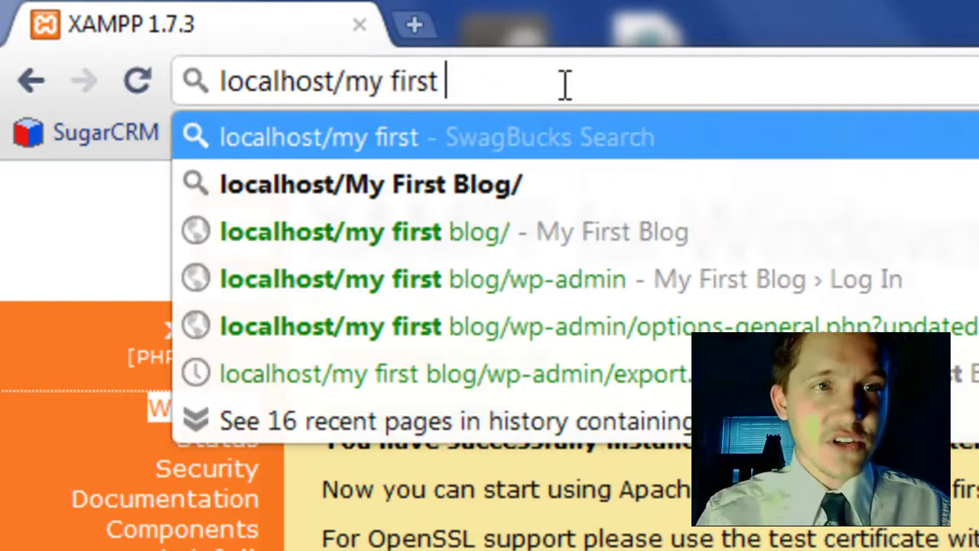
text(blog/wp-admin)
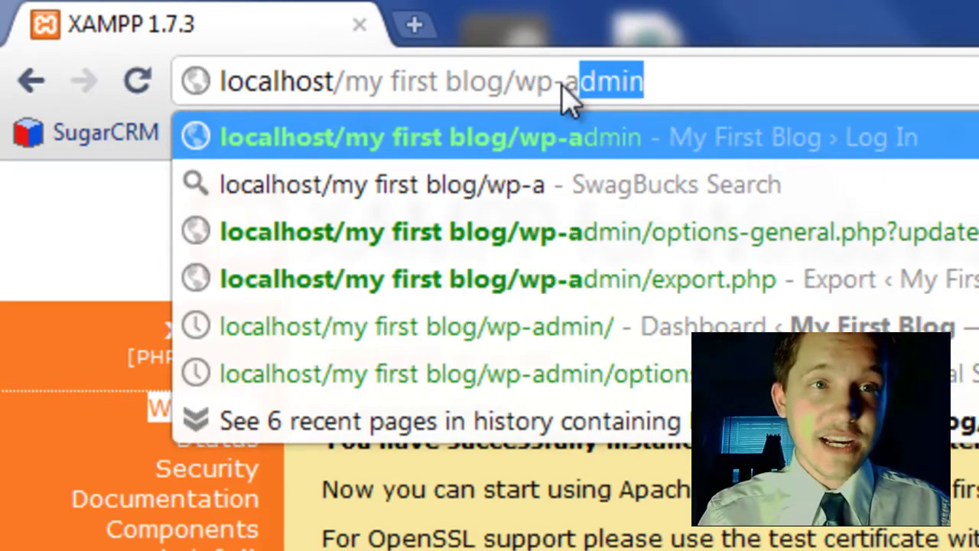
key(Return)
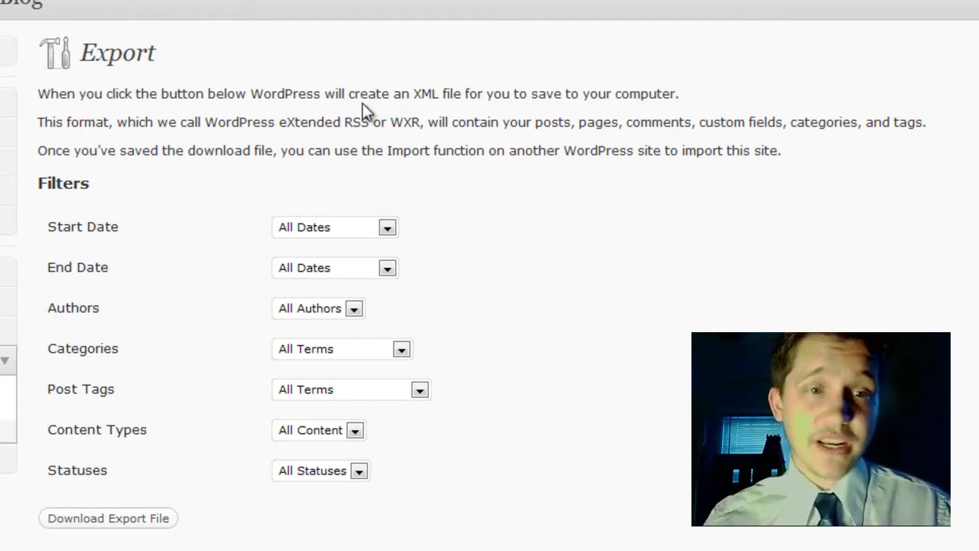
Download the export, overwriting wordpress.2010-10-12 on the Desktop, and open a blank tab.
click(136, 527)
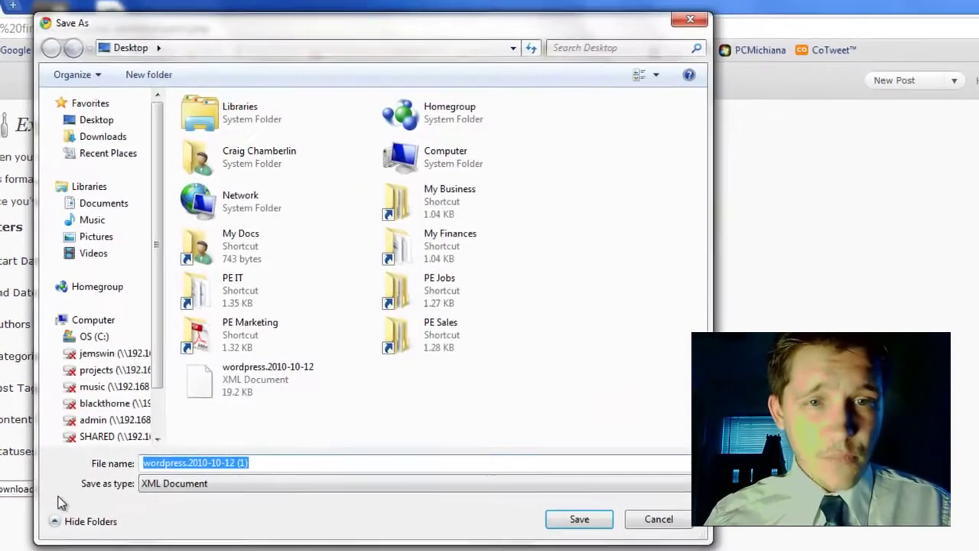
double_click(247, 390)
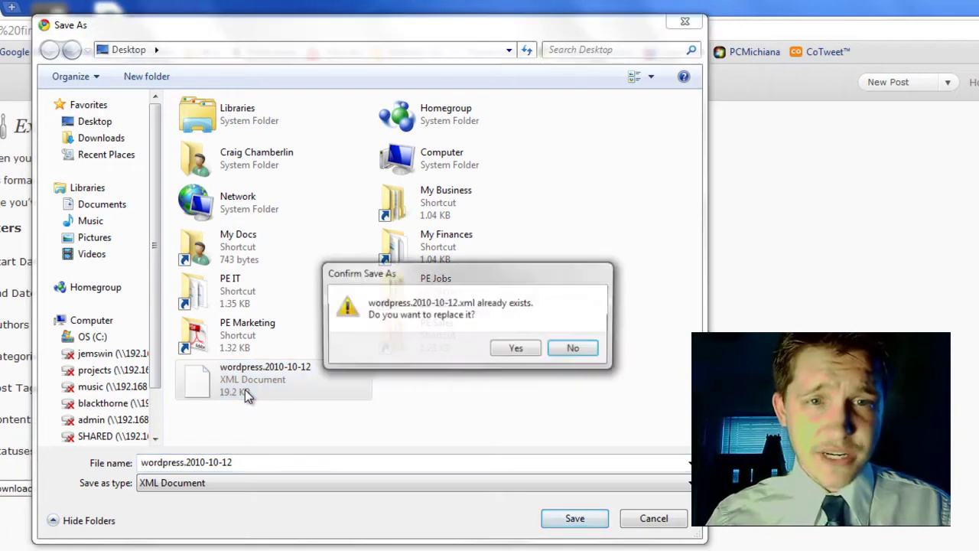
click(515, 351)
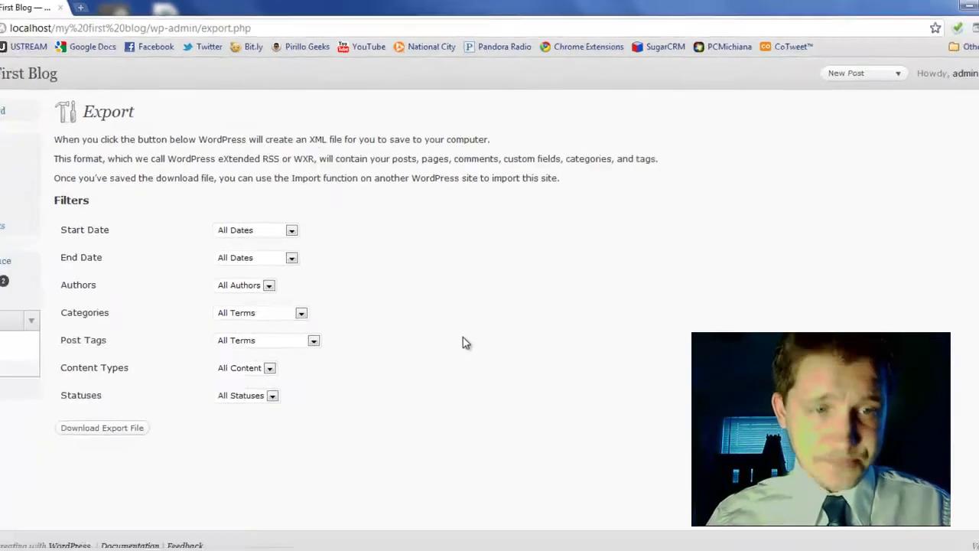
click(93, 286)
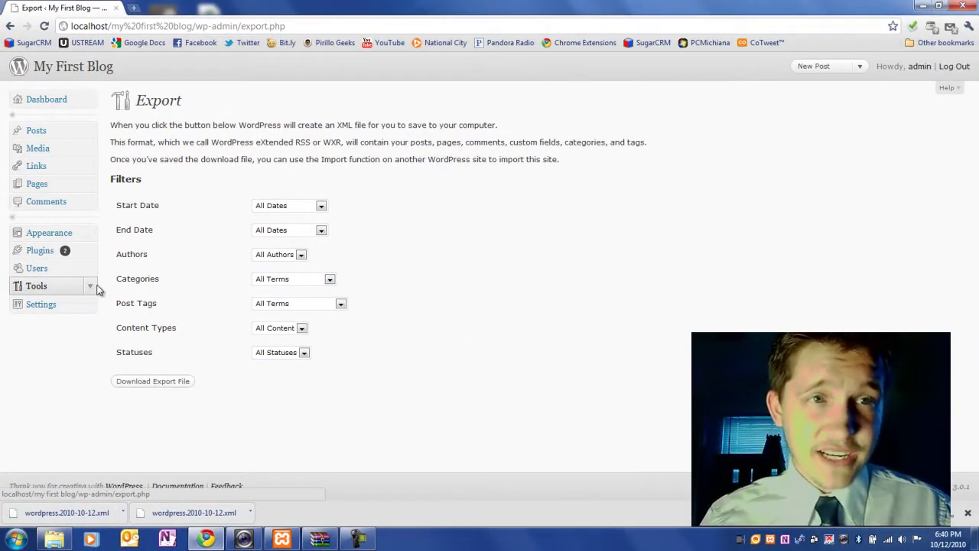
click(136, 10)
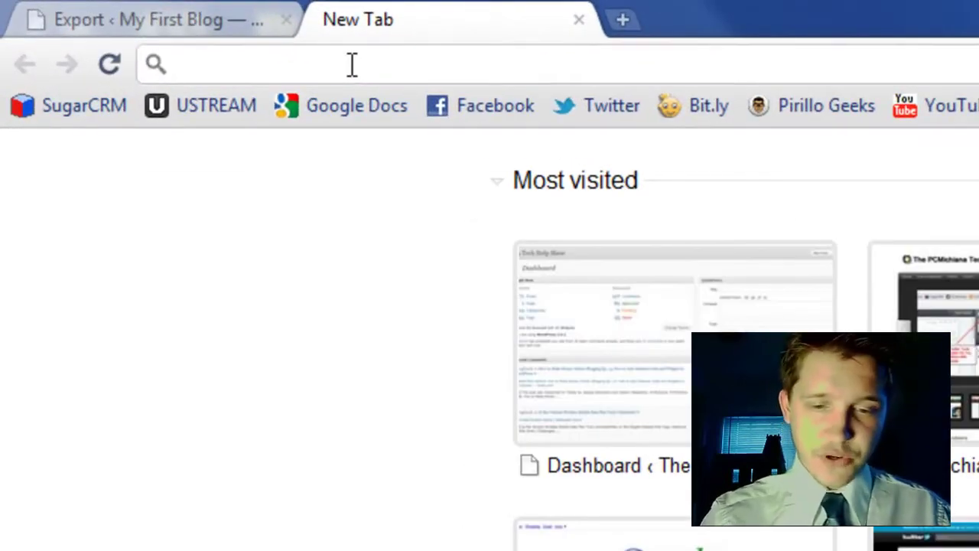
text(http://localhost/)
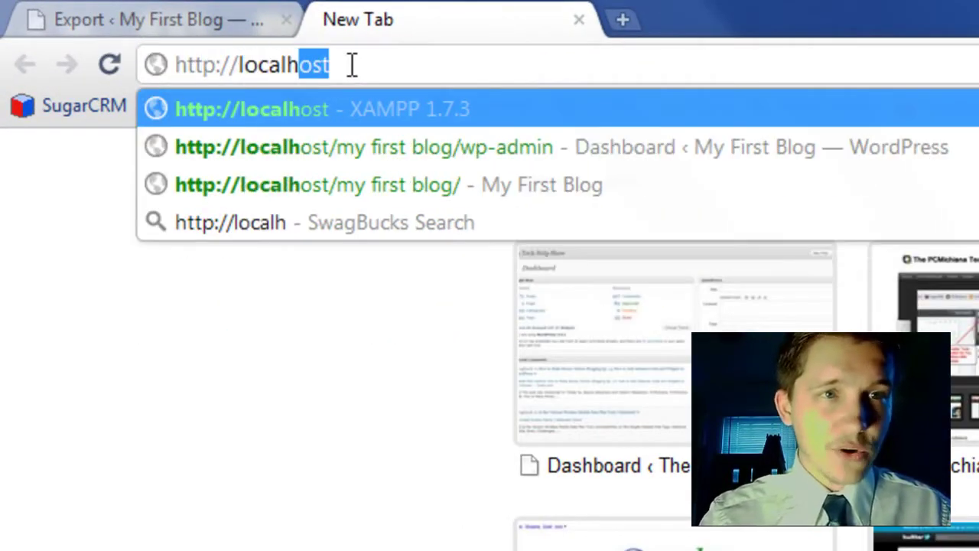
text(my online)
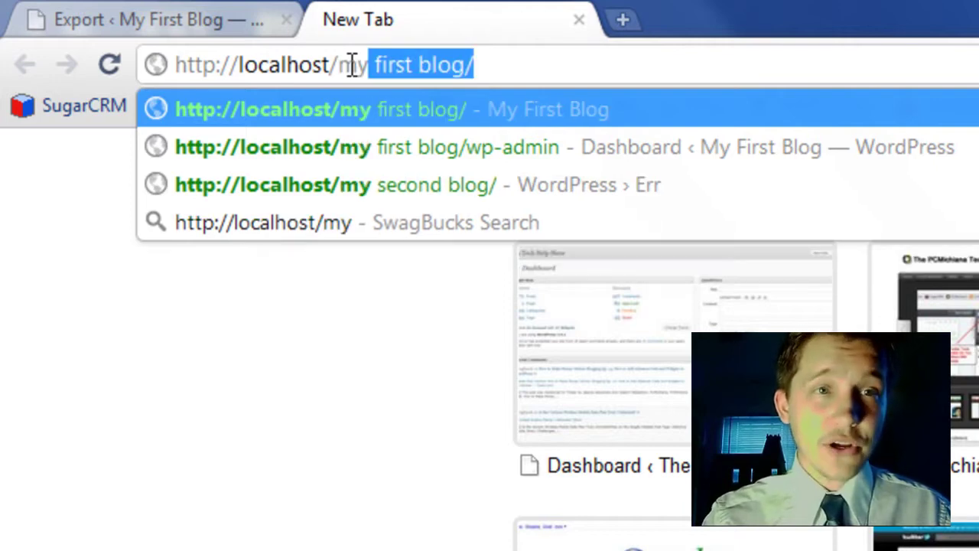
text( blog)
key(Return)
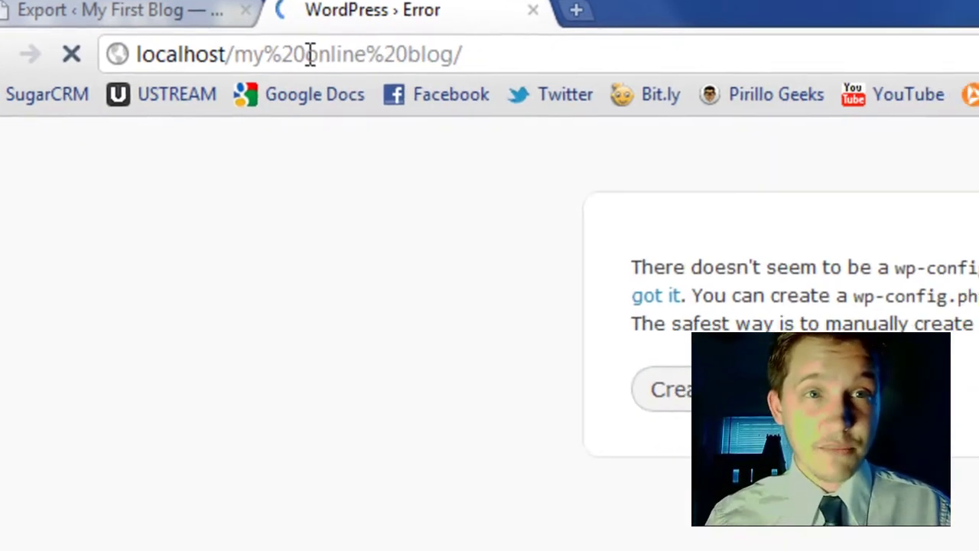
Create the configuration with database myonlineblog, user root, blank password and host localhost.
click(856, 388)
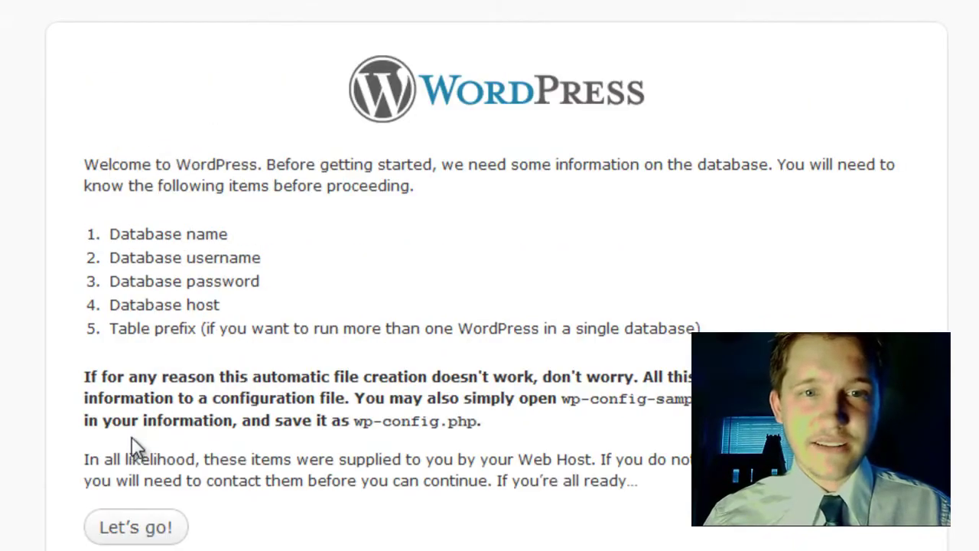
click(159, 527)
drag(364, 226, 64, 218)
text(myonlineblog)
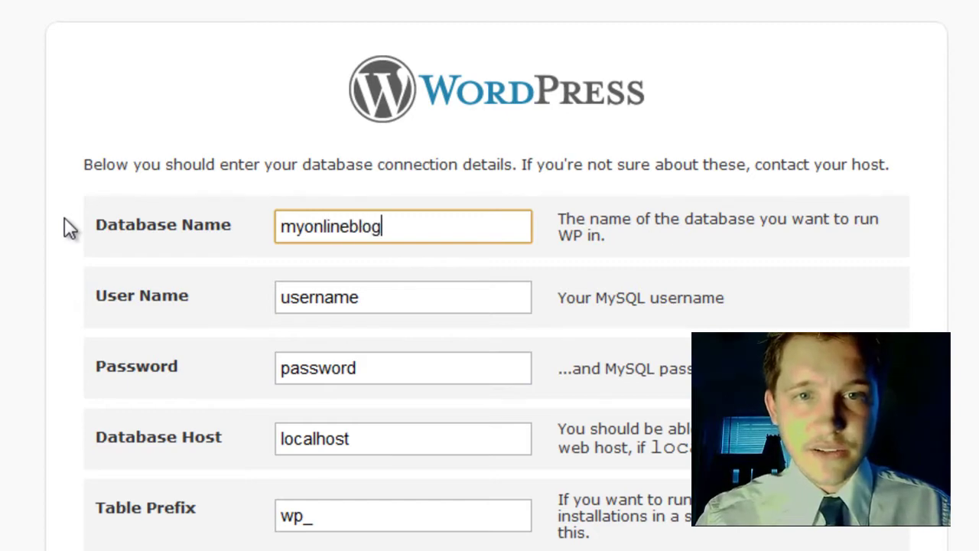
key(Tab)
text(root)
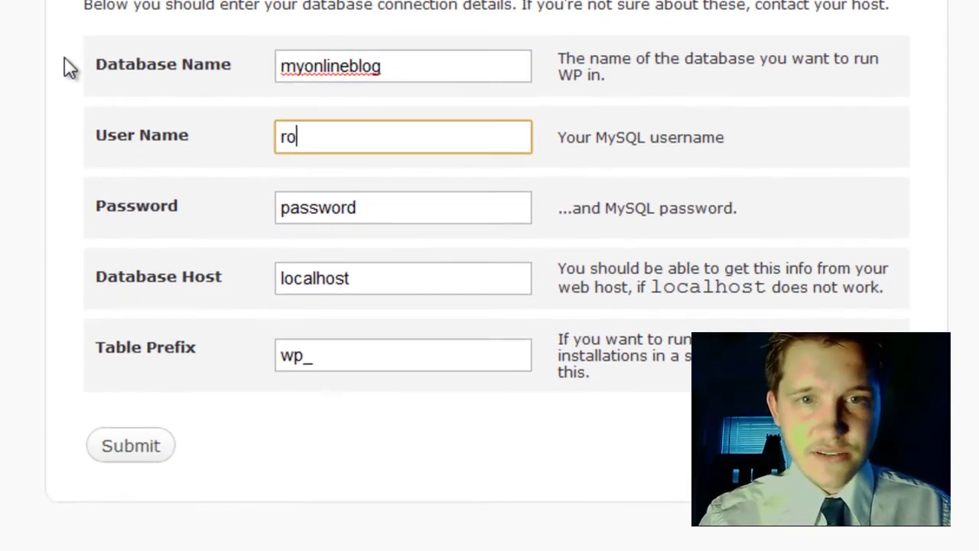
key(Tab)
key(BackSpace)
key(Tab)
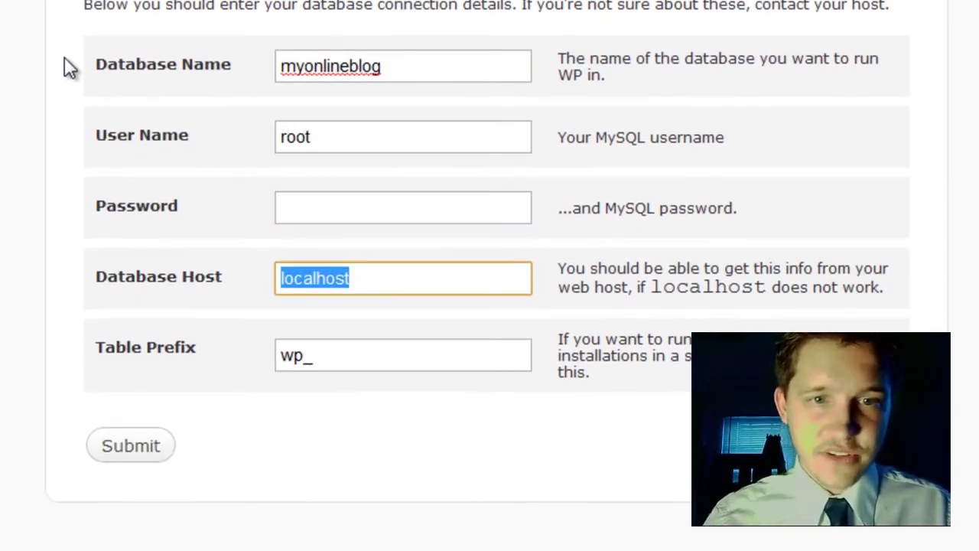
click(134, 442)
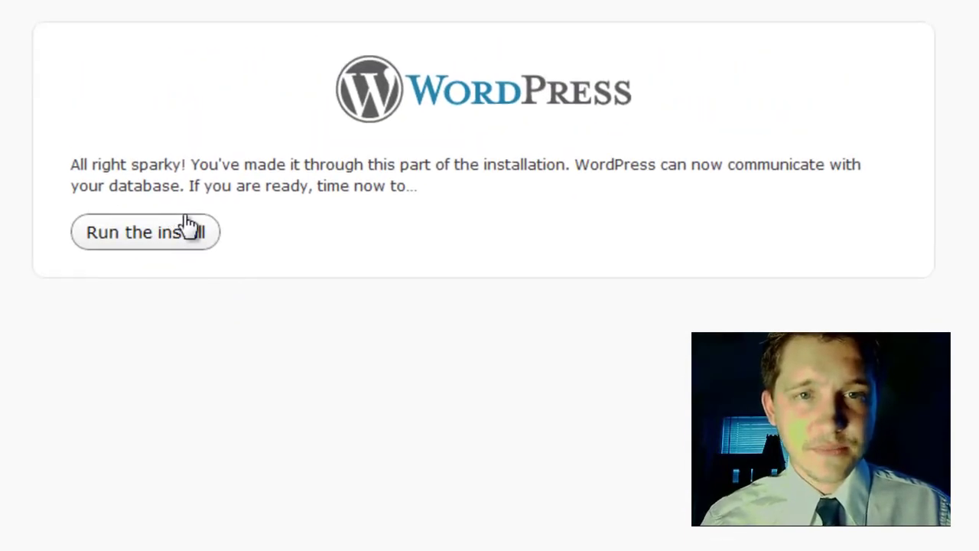
Enter the site title 'My Online Blog' and the admin password twice.
click(188, 225)
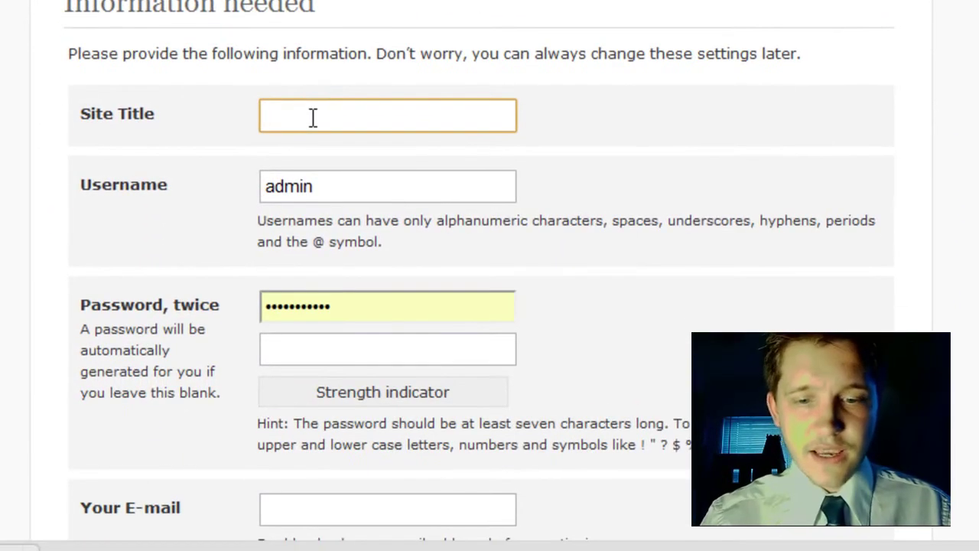
text(Myu)
key(BackSpace)
key(BackSpace)
key(BackSpace)
text(y Online Blog)
key(Tab)
key(Tab)
text(•••••••••••)
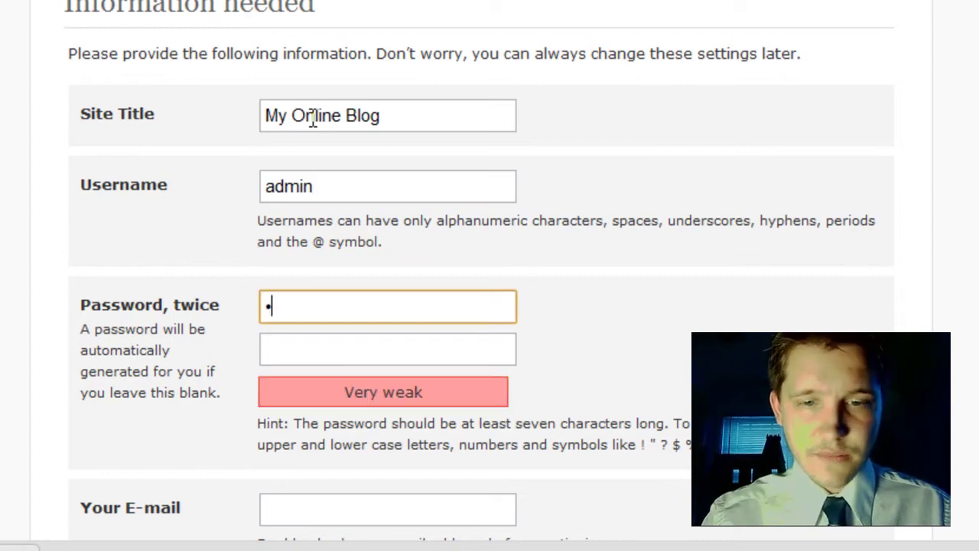
key(Tab)
text(•)
key(BackSpace)
text(•••••••••••)
Fill in the admin e-mail address and install WordPress.
key(Tab)
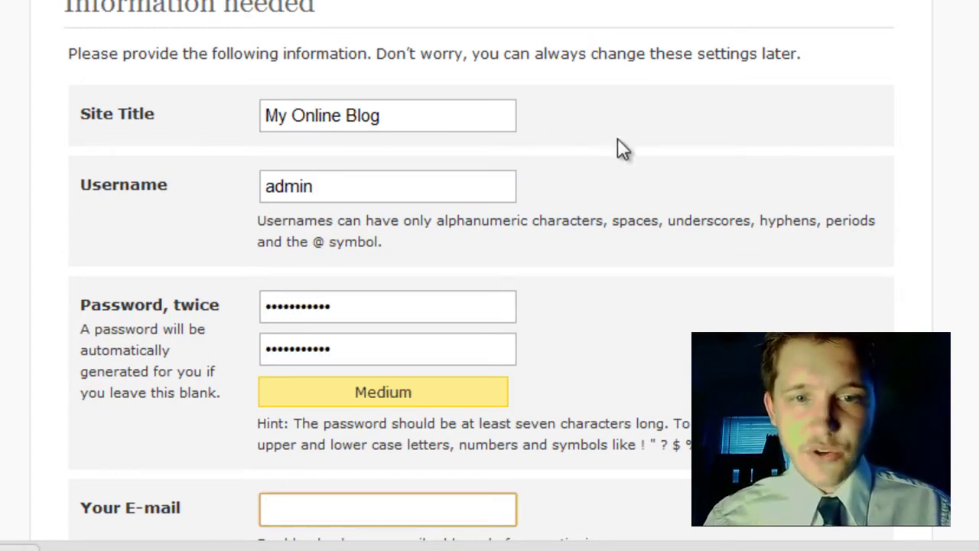
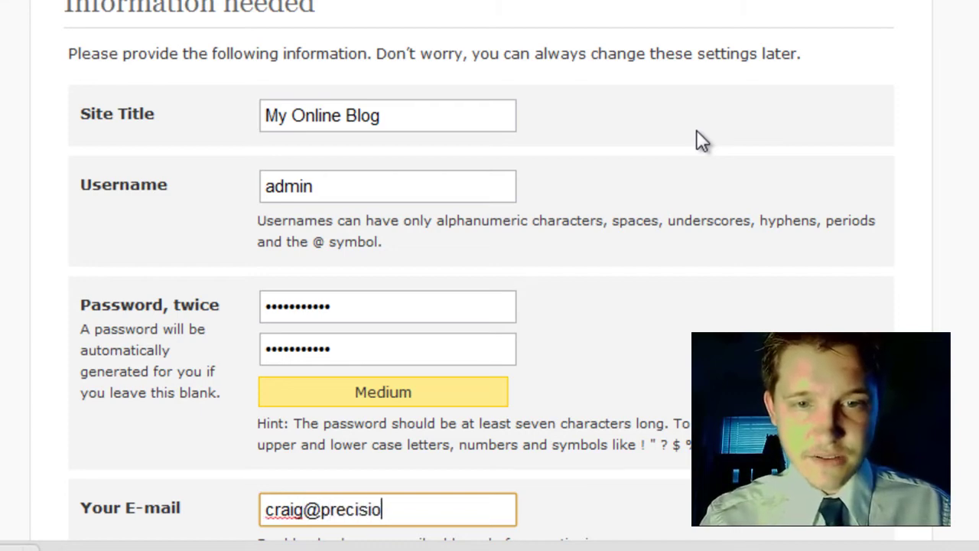
key(BackSpace)
key(BackSpace)
key(BackSpace)
key(BackSpace)
key(BackSpace)
key(BackSpace)
key(BackSpace)
key(BackSpace)
key(BackSpace)
key(BackSpace)
key(BackSpace)
key(BackSpace)
key(BackSpace)
scroll(489, 306, down, 3)
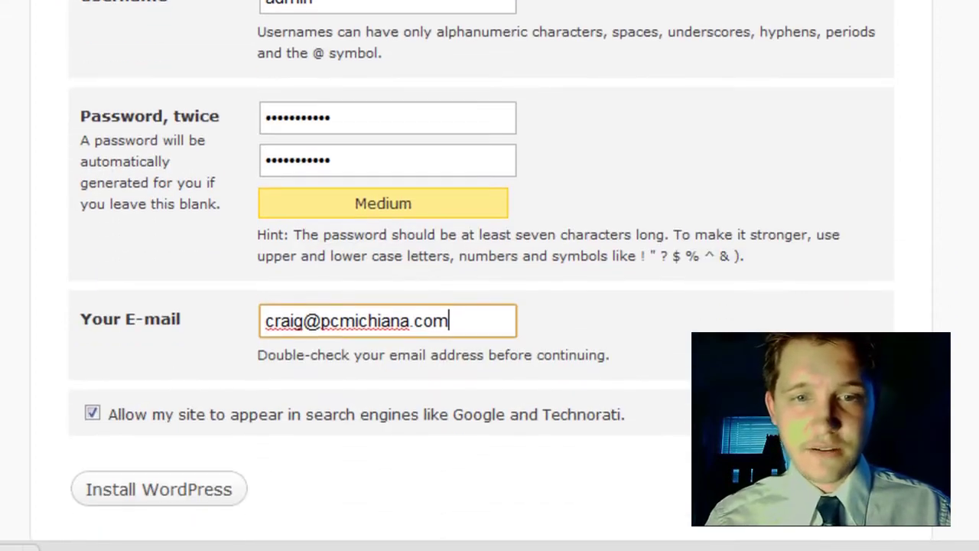
click(184, 483)
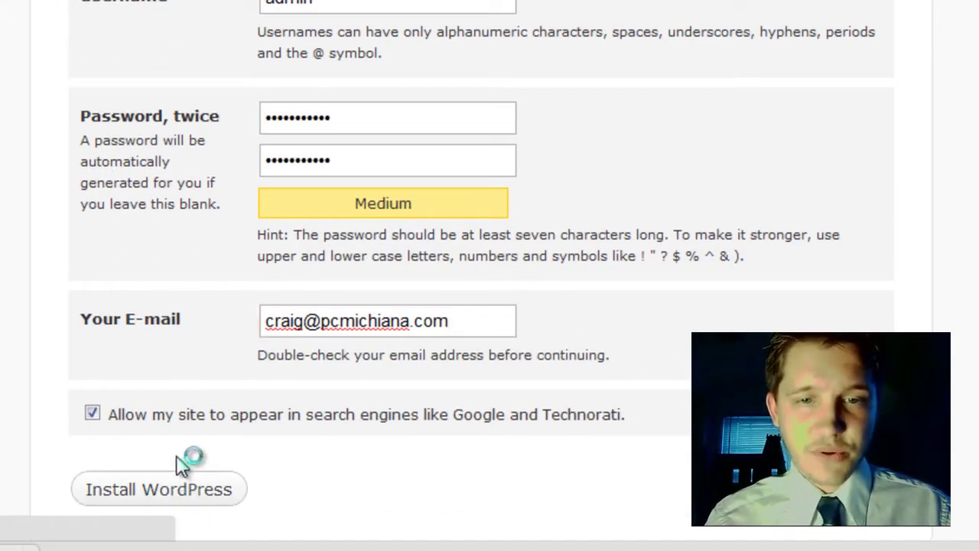
scroll(176, 455, up, 5)
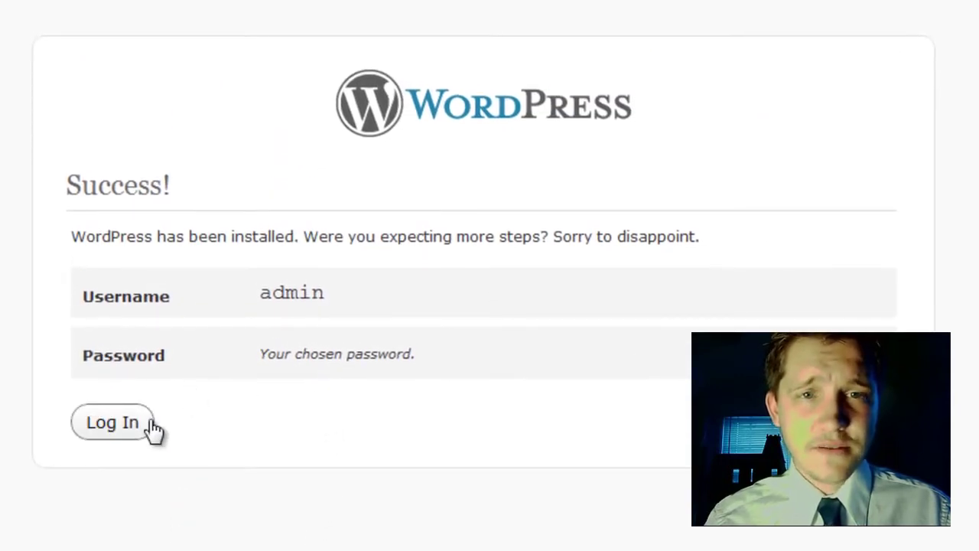
Enter username admin and the password on the login page, with Remember Me ticked.
click(151, 428)
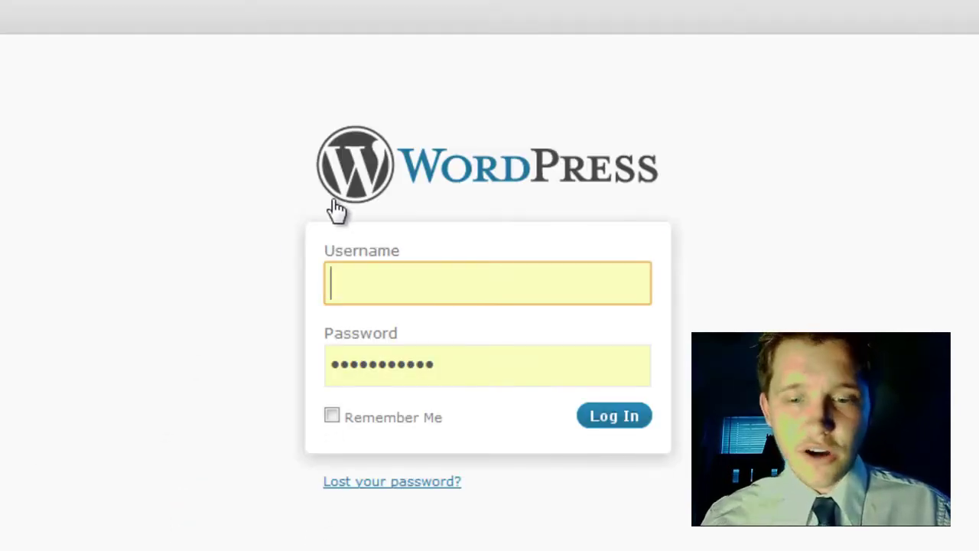
text(admin)
key(Tab)
text(abc)
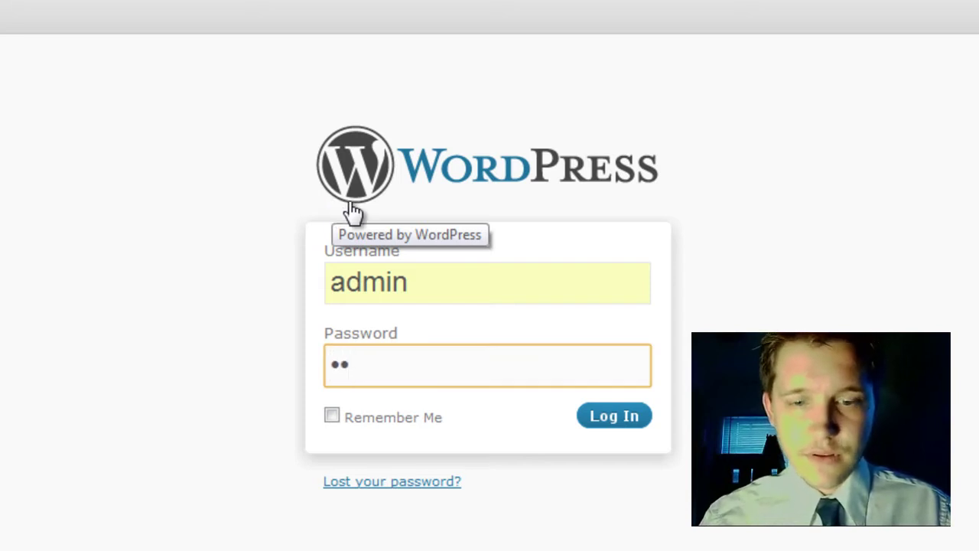
text(********)
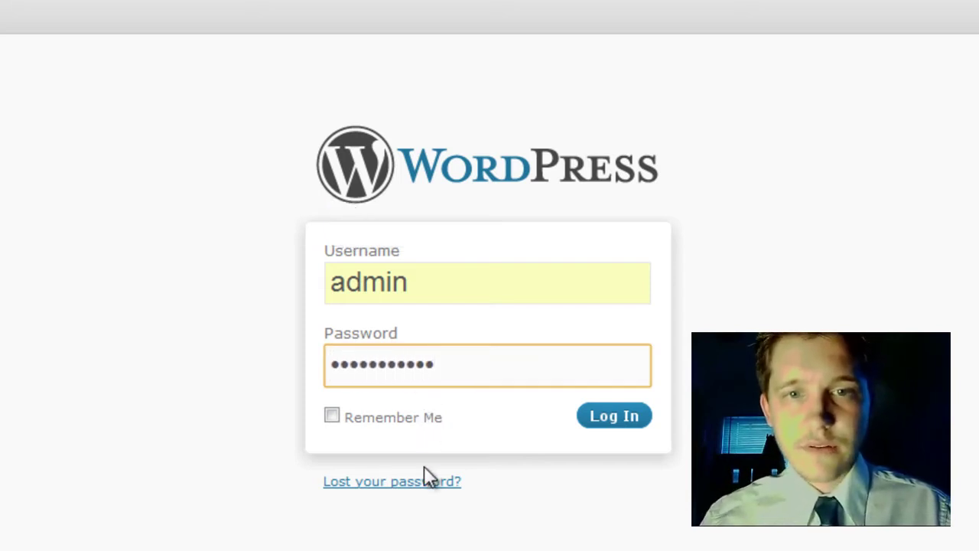
click(436, 425)
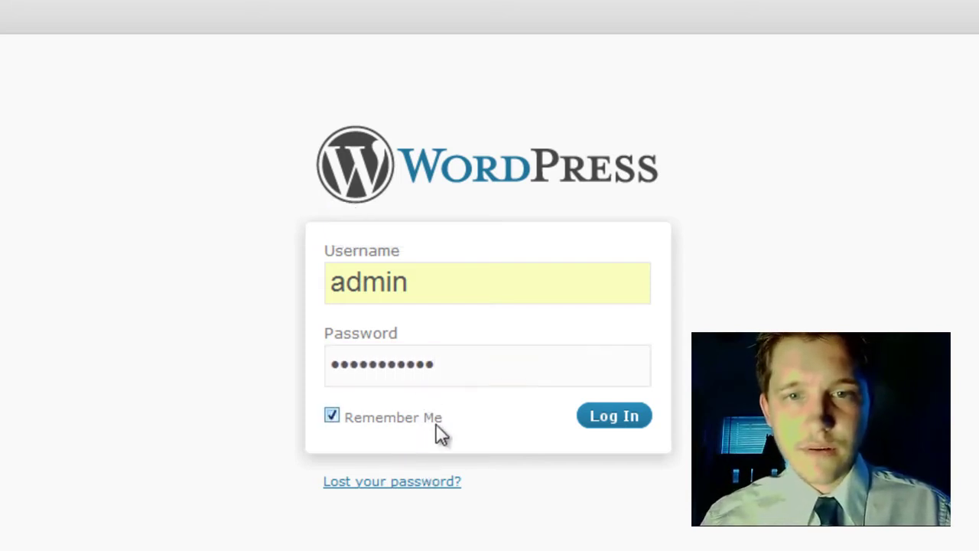
Log in, then install the WordPress Importer 0.2 plugin from Tools > Import.
click(617, 425)
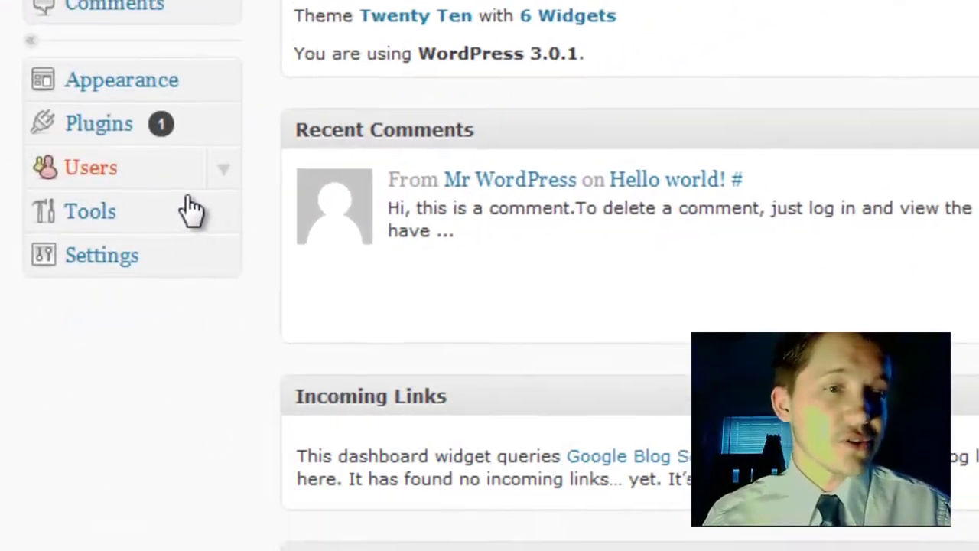
click(220, 218)
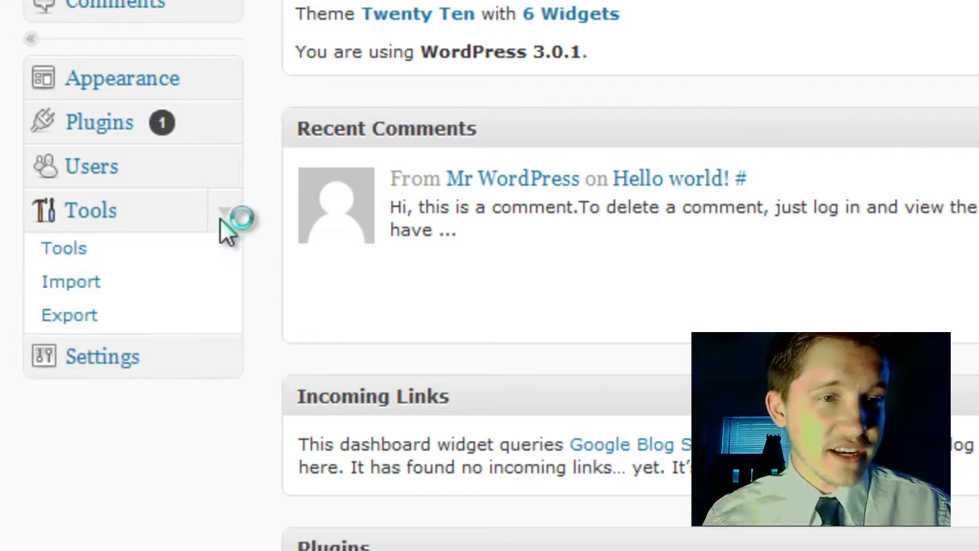
click(138, 298)
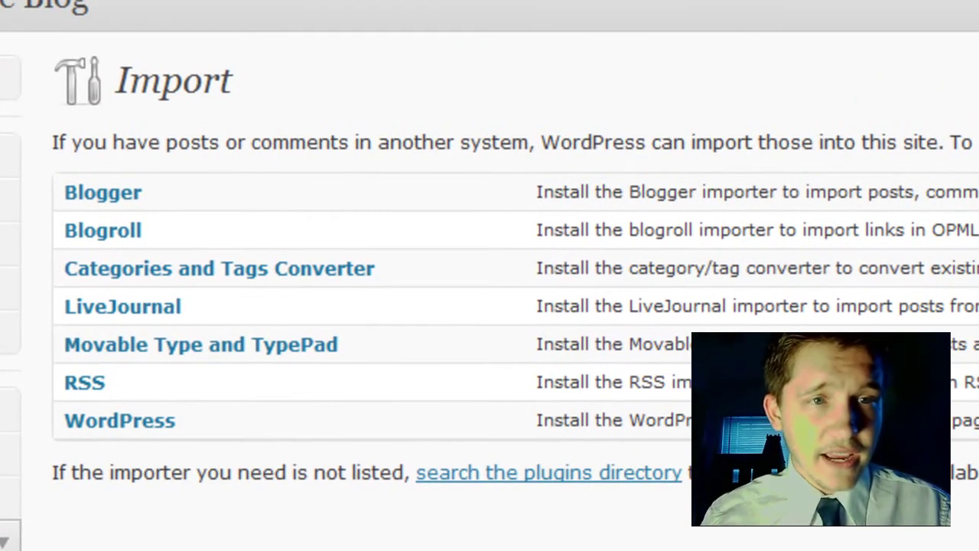
click(121, 419)
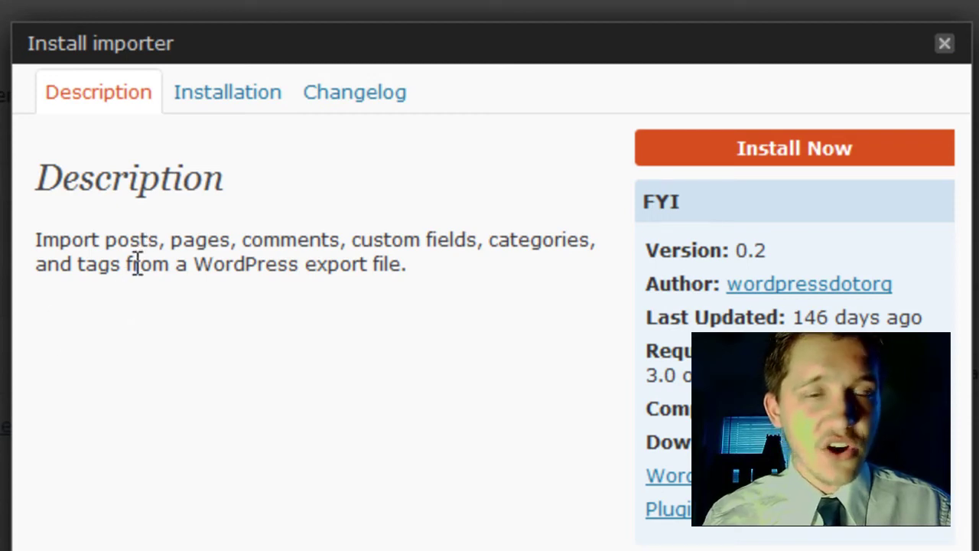
click(742, 157)
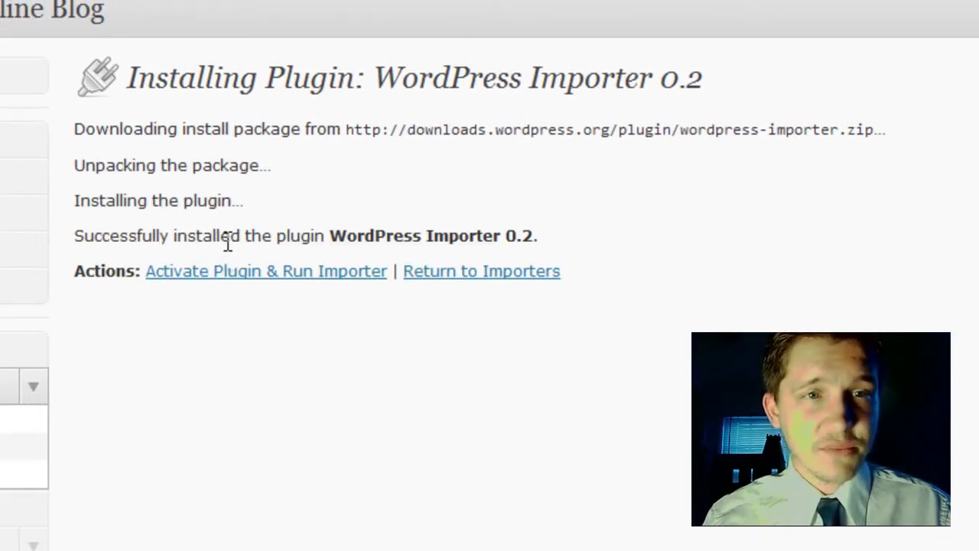
Activate the importer and upload the wordpress.2010-10-12.xml export file.
click(273, 273)
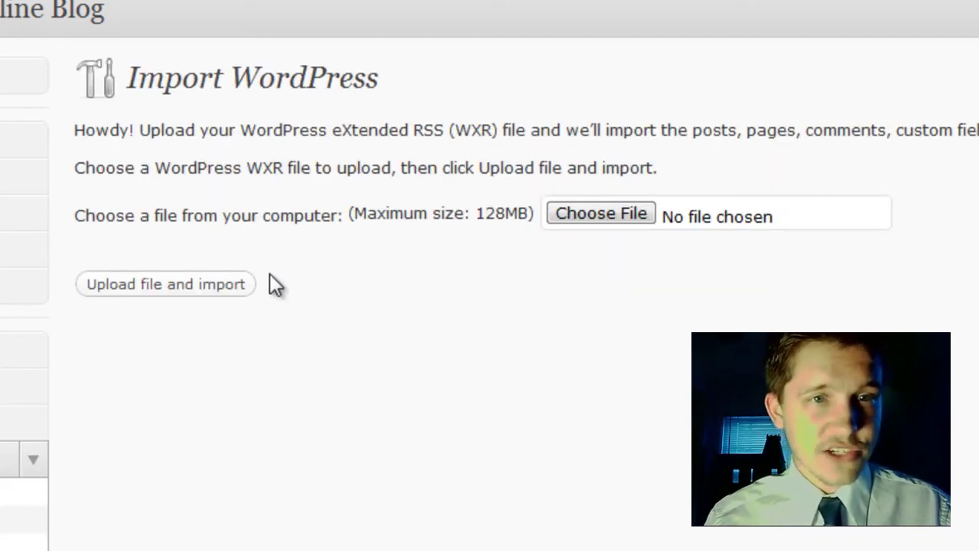
click(600, 218)
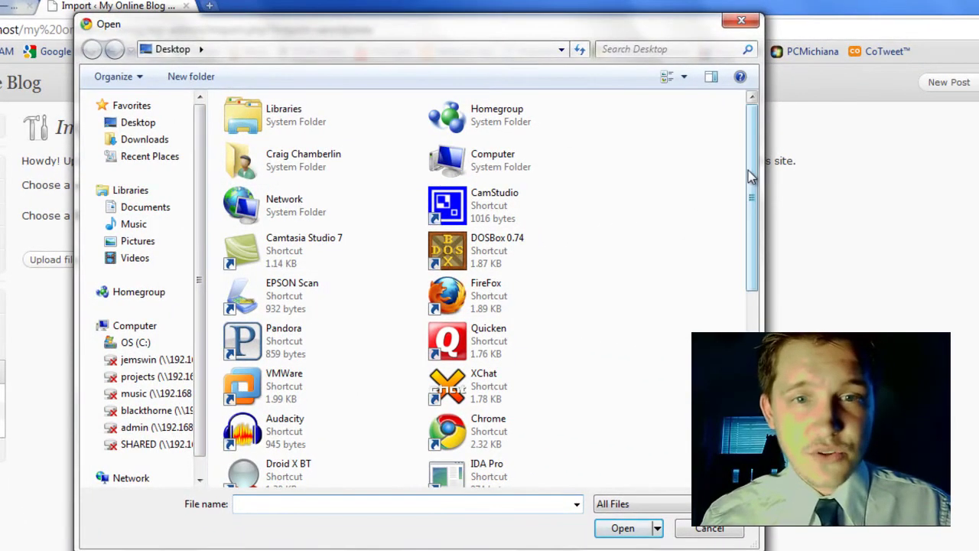
drag(897, 167, 897, 343)
drag(749, 328, 749, 341)
double_click(546, 362)
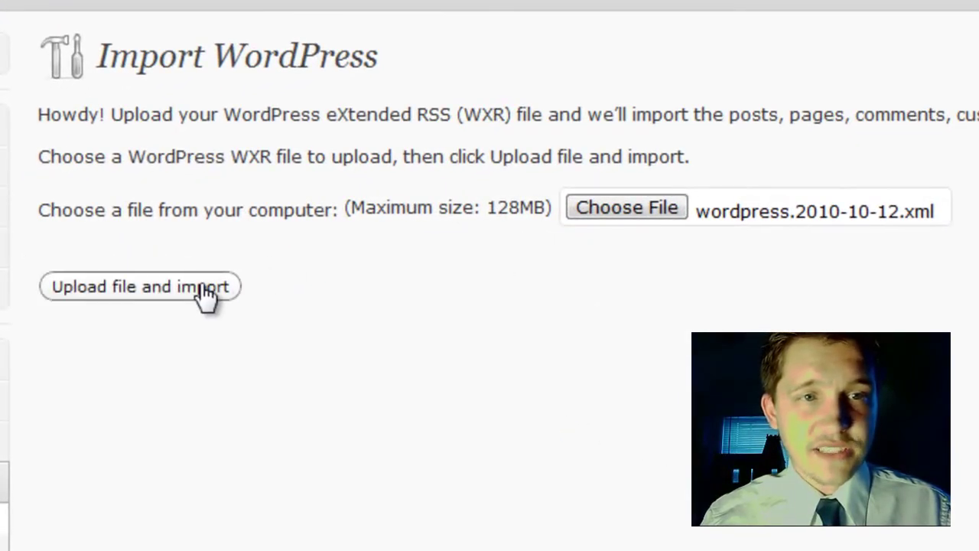
click(205, 294)
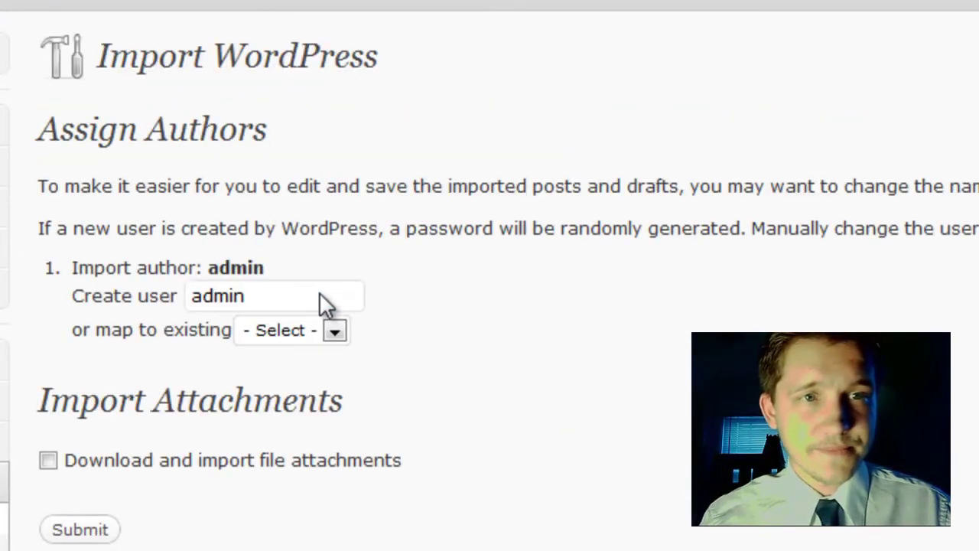
Map the imported admin author to the existing admin user and run the import.
click(265, 291)
drag(273, 291, 179, 293)
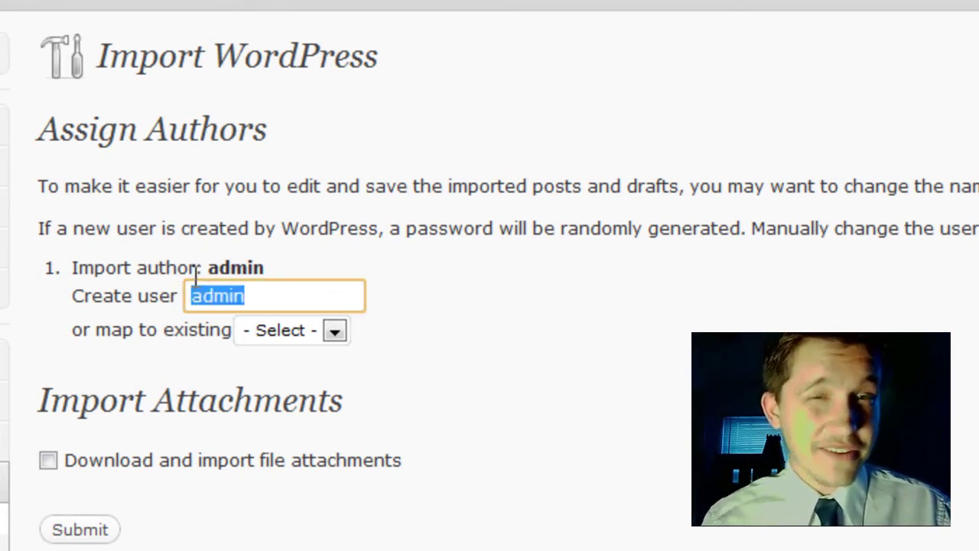
drag(203, 267, 303, 277)
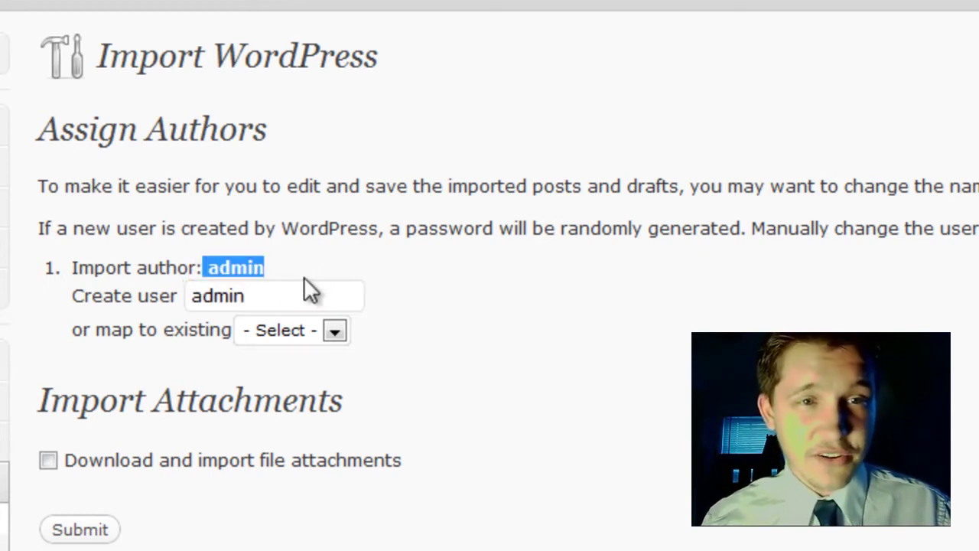
click(292, 330)
click(264, 374)
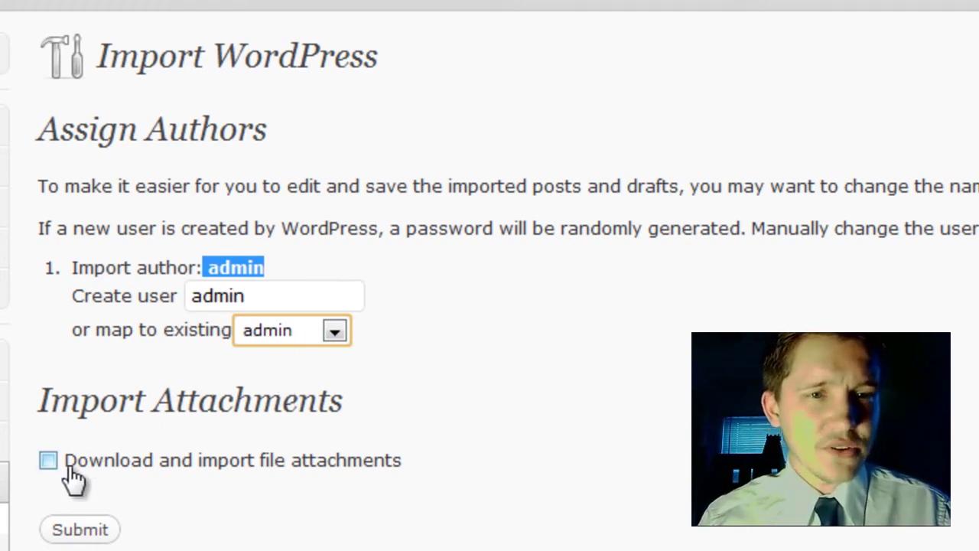
click(83, 529)
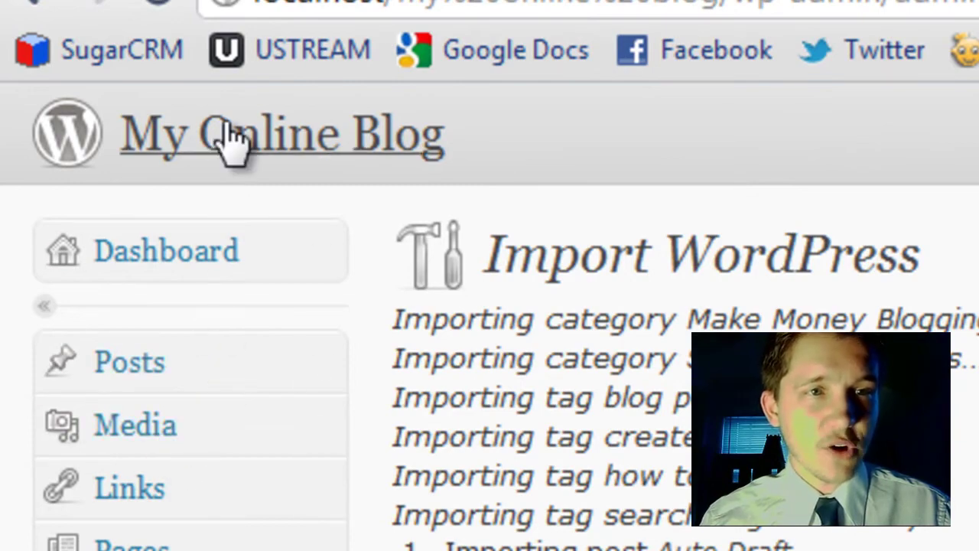
View My Online Blog's front page and browse the imported posts, including the search-engine-friendly first post.
click(228, 130)
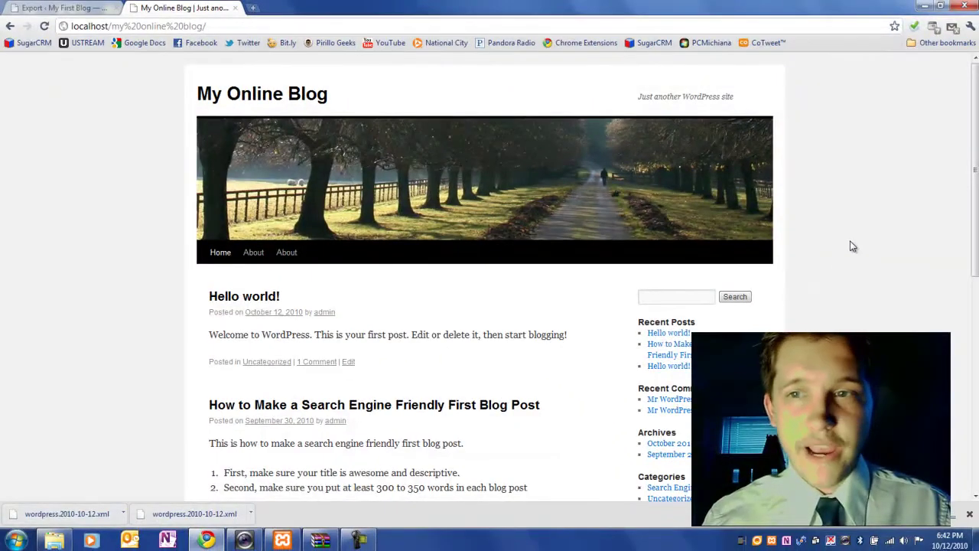
drag(972, 158, 974, 323)
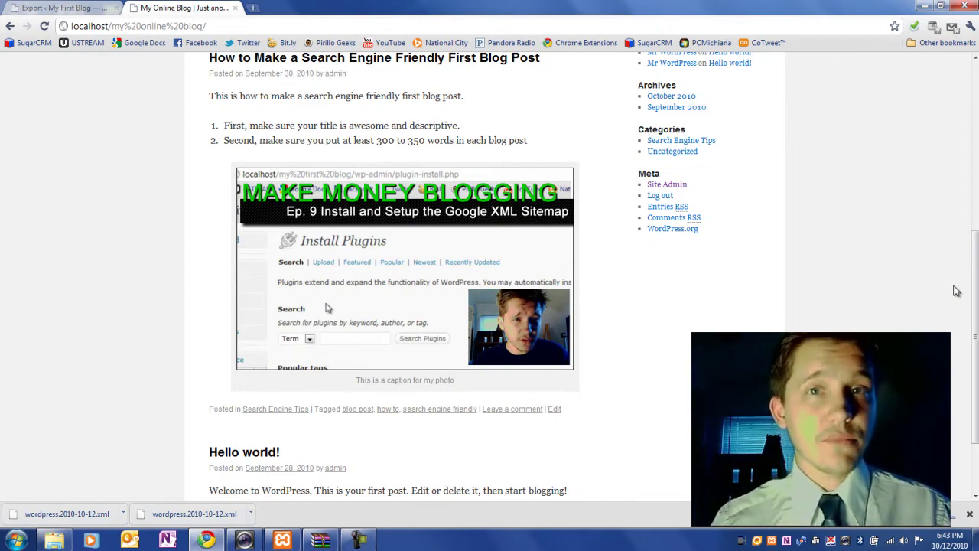